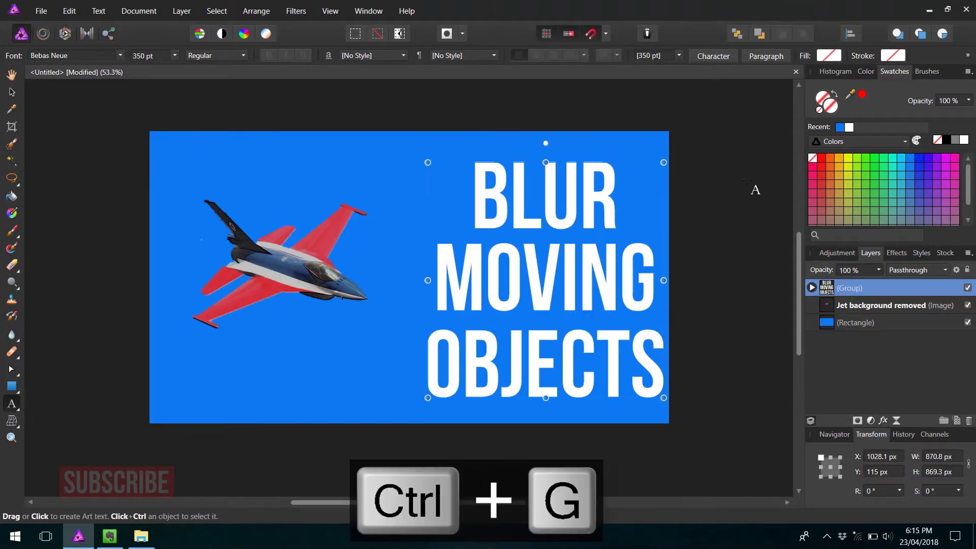
Step: Ungroup the BLUR MOVING OBJECTS title, then regroup its three words into one group
key("Escape")
key("ctrl+shift+g")
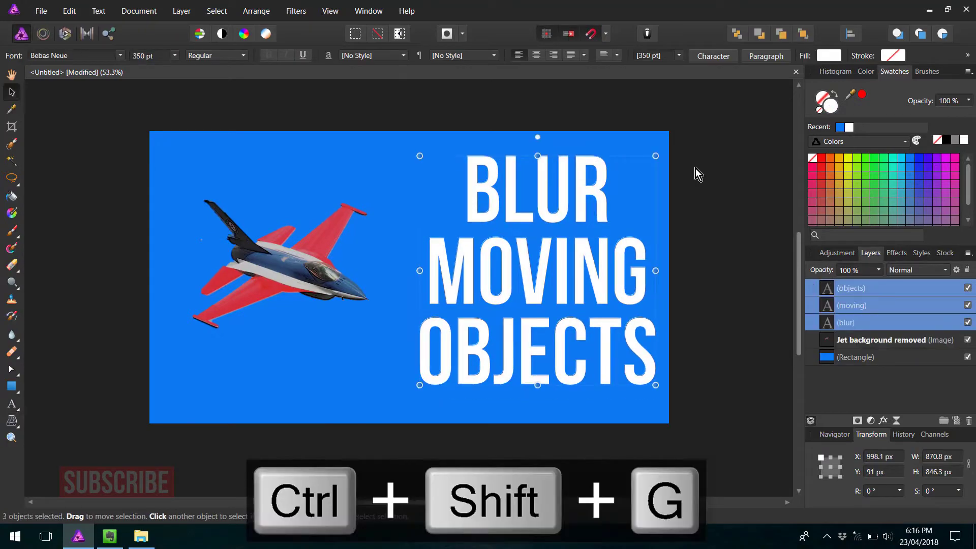
key("ctrl+g")
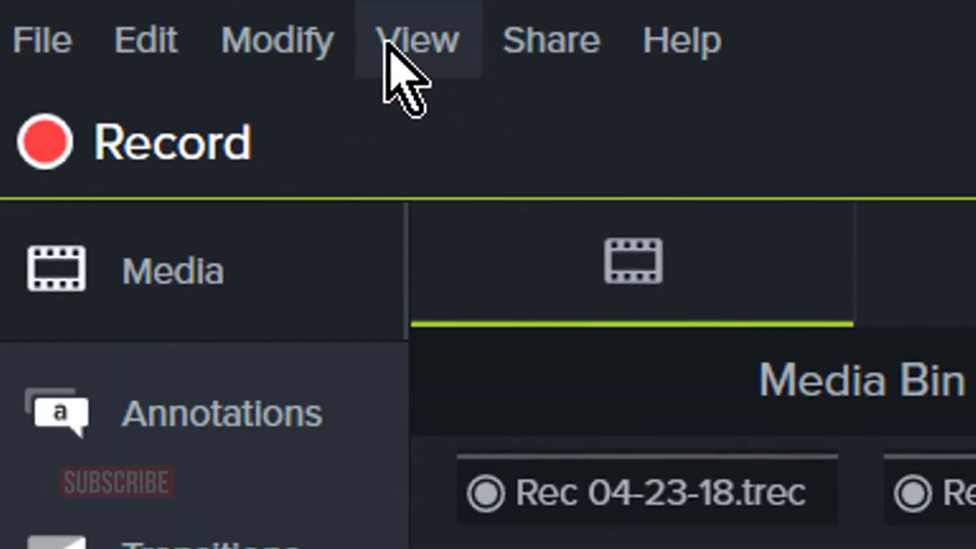
Step: Open the Modify menu in the Camtasia 9 editor
left_click(331, 38)
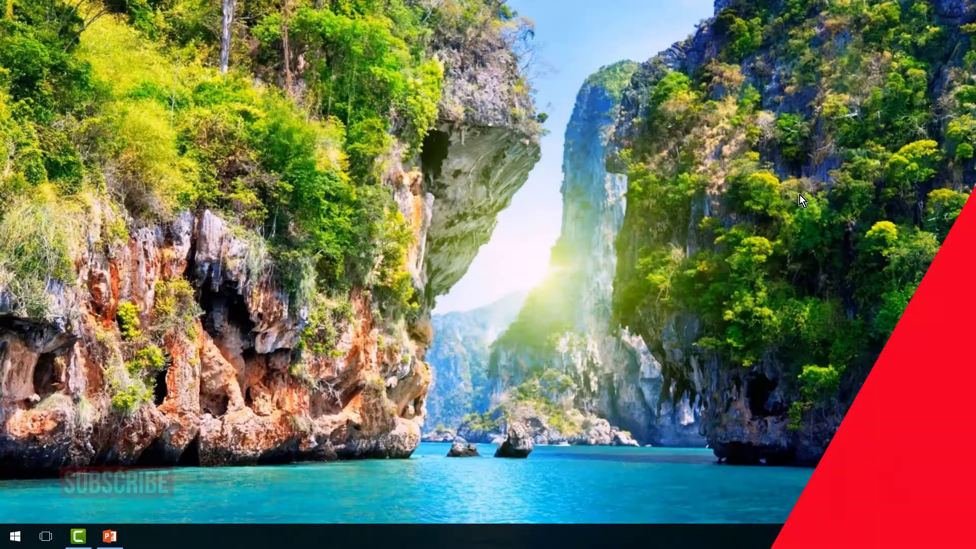
Step: Launch Camtasia Recorder from the Start menu and open its Tools > Options
left_click(15, 536)
left_click(296, 363)
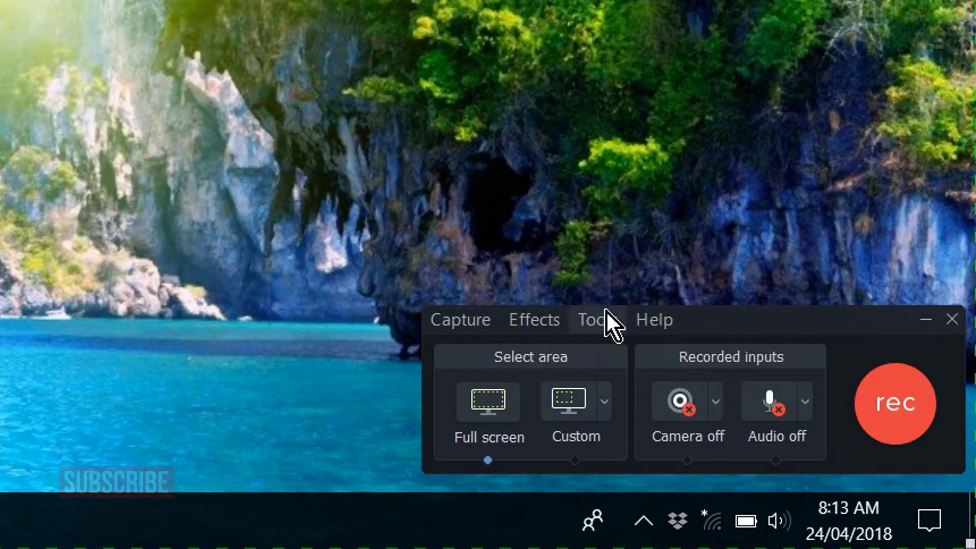
left_click(605, 311)
left_click(681, 418)
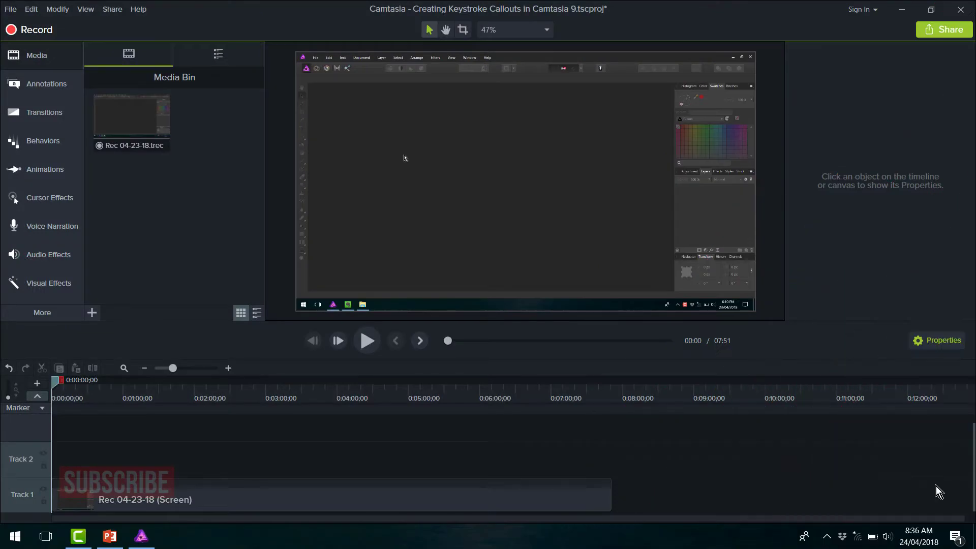
Step: Choose Generate Keystroke Callouts from the Modify menu
left_click(57, 11)
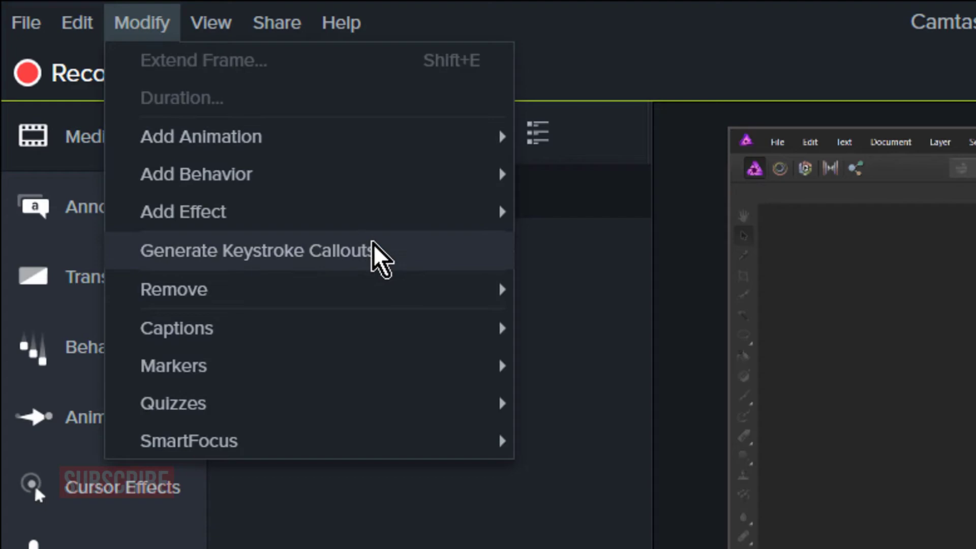
left_click(372, 243)
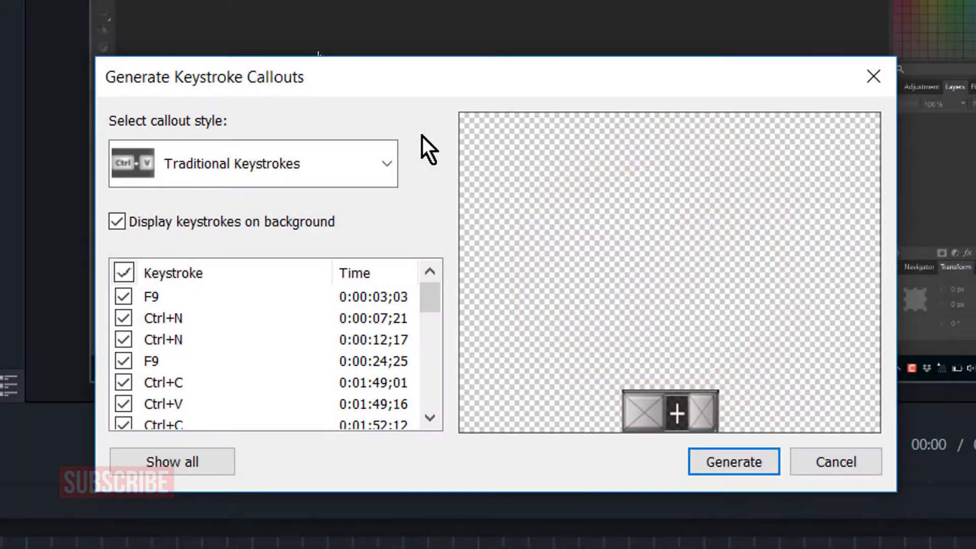
Step: Keep Traditional Keystrokes style, show and select all keystrokes, and generate the callouts
left_click(385, 166)
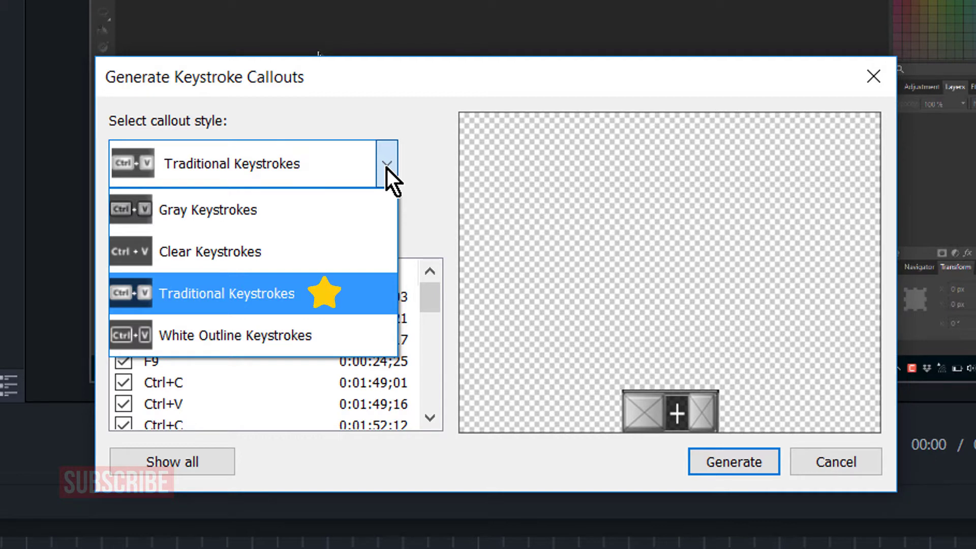
left_click(387, 168)
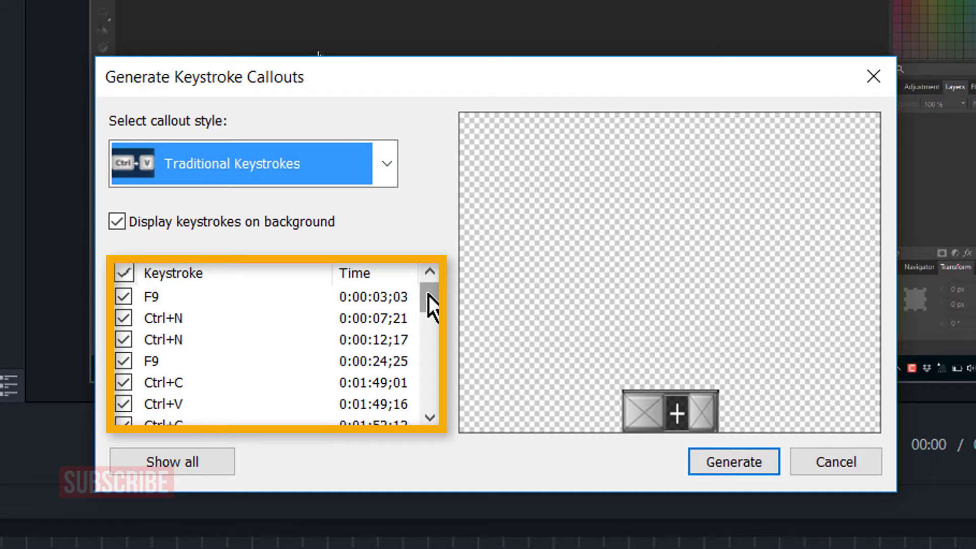
mouse_move(429, 297)
left_mouse_down()
mouse_move(432, 411)
mouse_move(435, 294)
mouse_move(432, 329)
left_mouse_up()
left_click(196, 467)
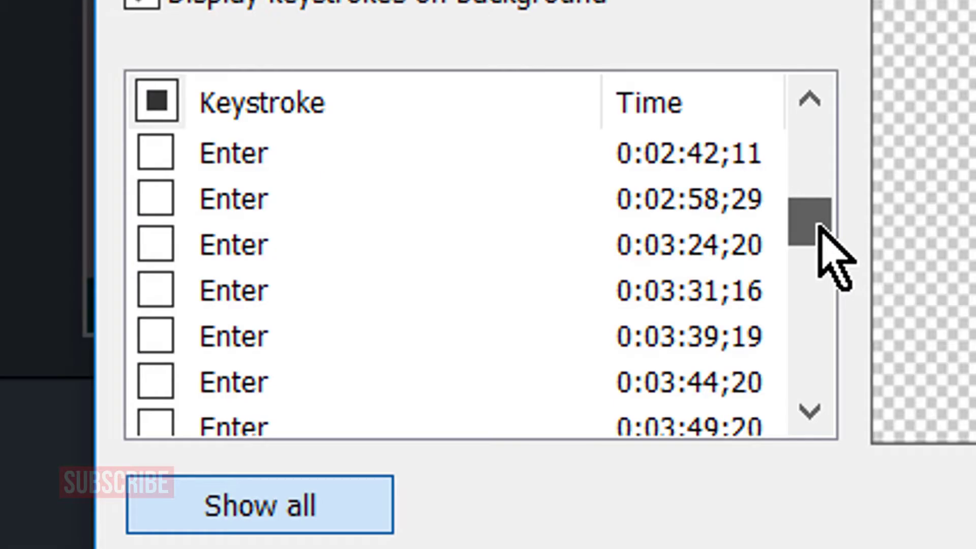
mouse_move(822, 229)
left_mouse_down()
mouse_move(814, 263)
mouse_move(827, 241)
left_mouse_up()
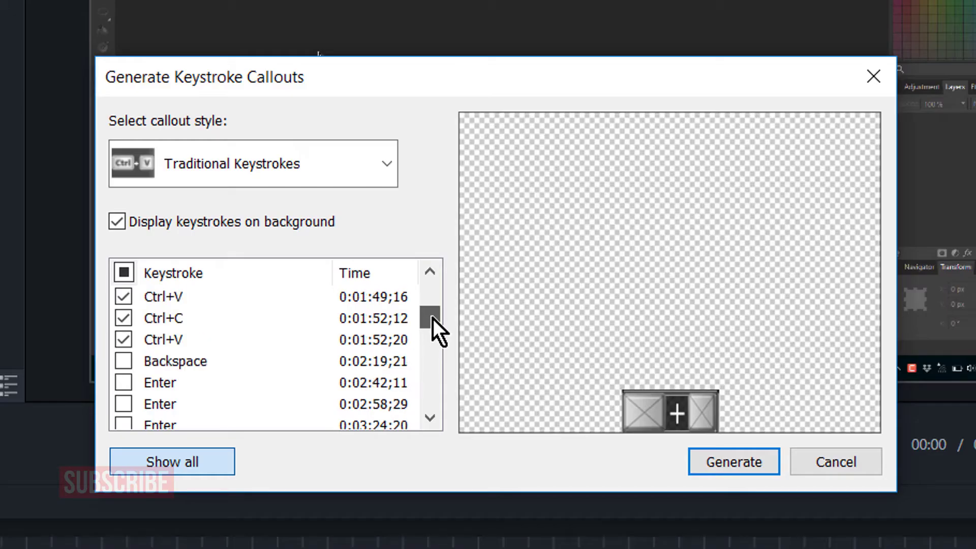
left_click_drag(433, 318, 433, 280)
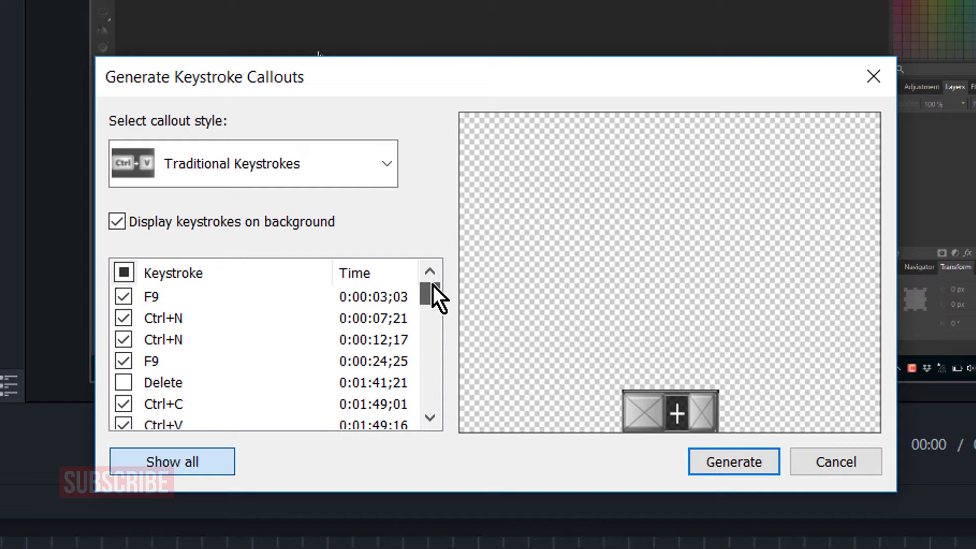
left_click(124, 273)
left_click(740, 462)
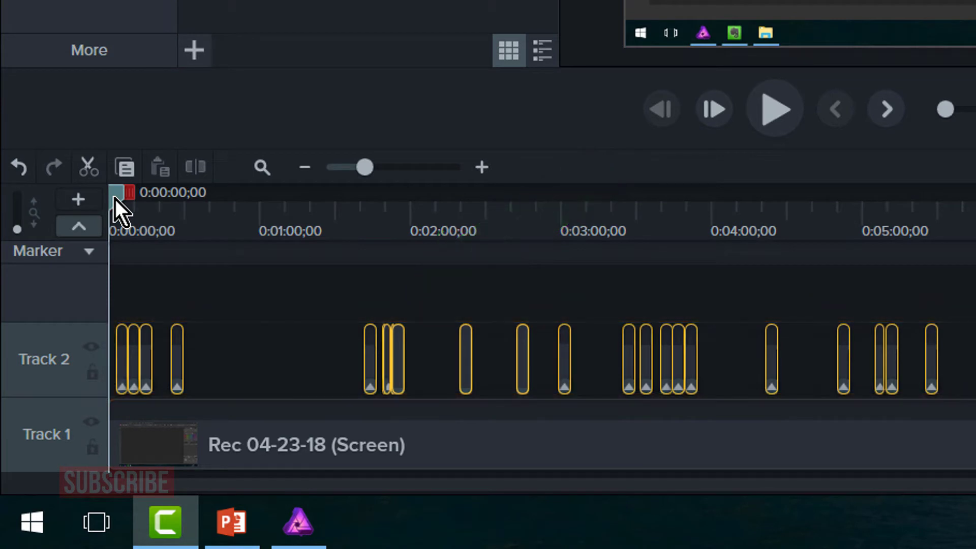
Step: Scrub to the Ctrl+V callout, move it to the frame bottom and shrink it slightly
left_click_drag(115, 199, 134, 197)
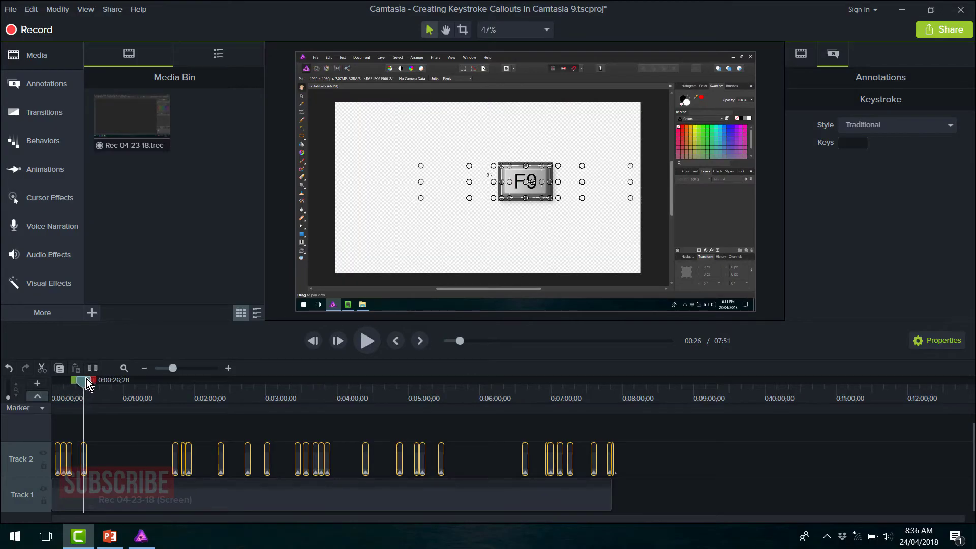
left_click_drag(87, 379, 188, 381)
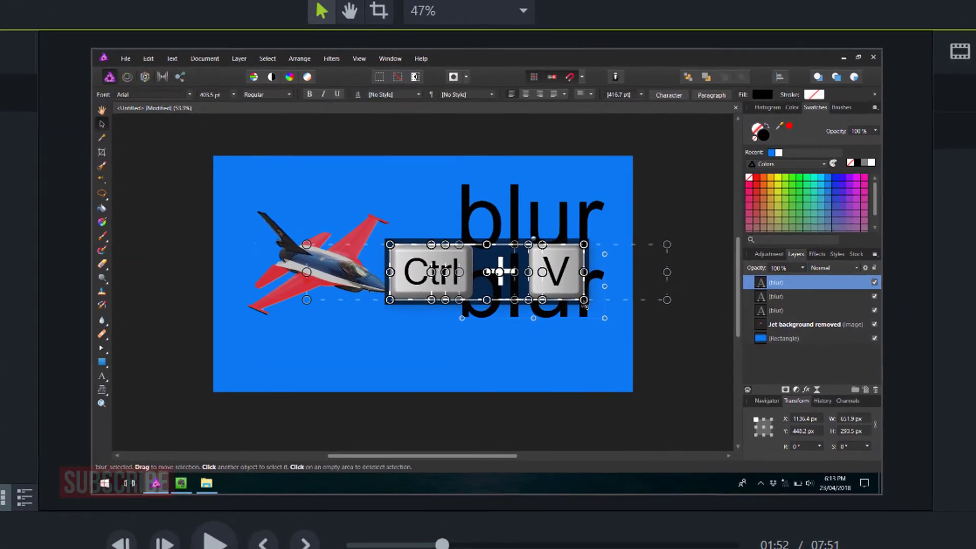
left_click_drag(457, 328, 480, 469)
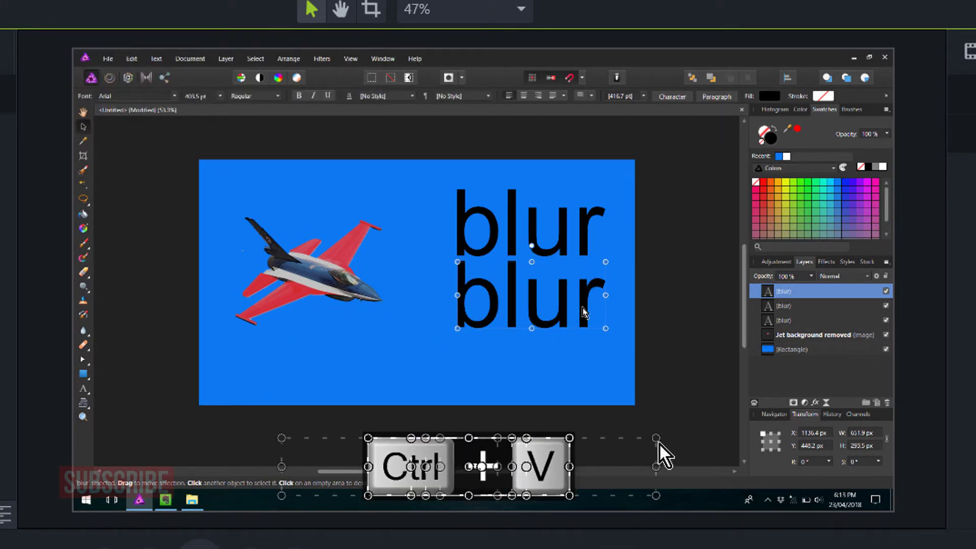
left_click_drag(655, 438, 605, 471)
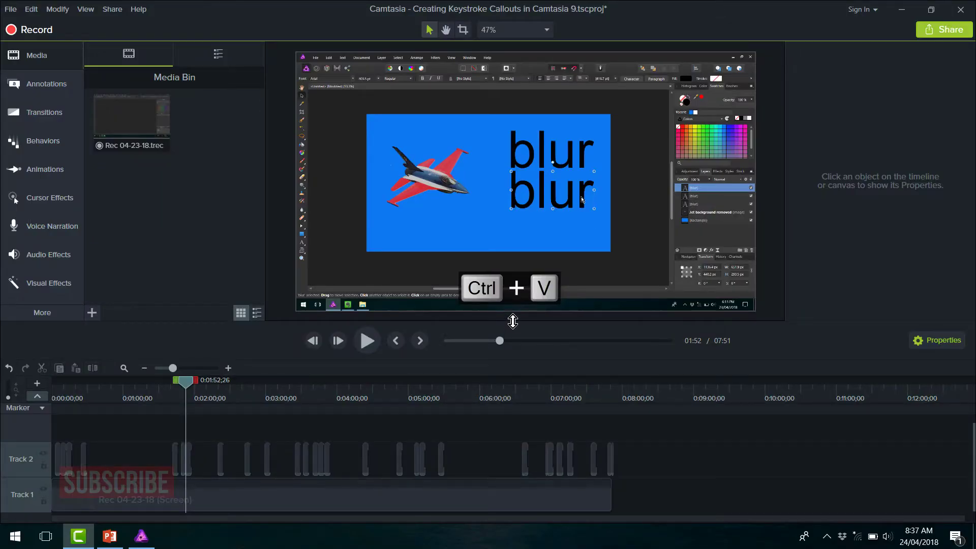
left_click(513, 295)
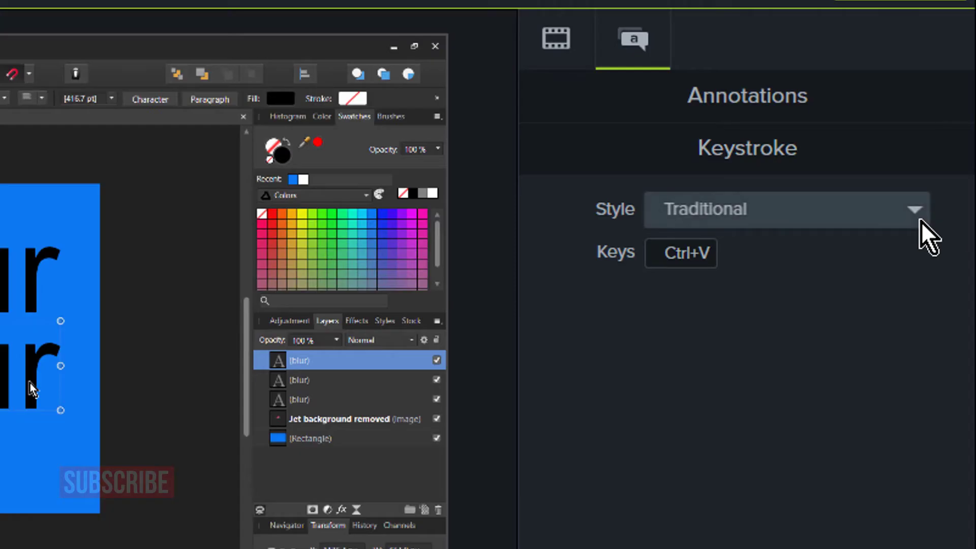
left_click(953, 128)
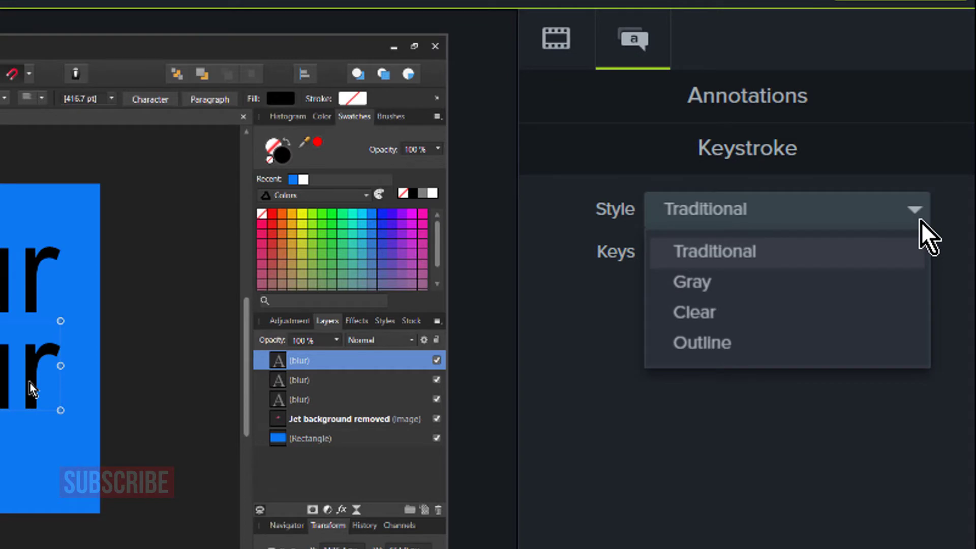
left_click(922, 221)
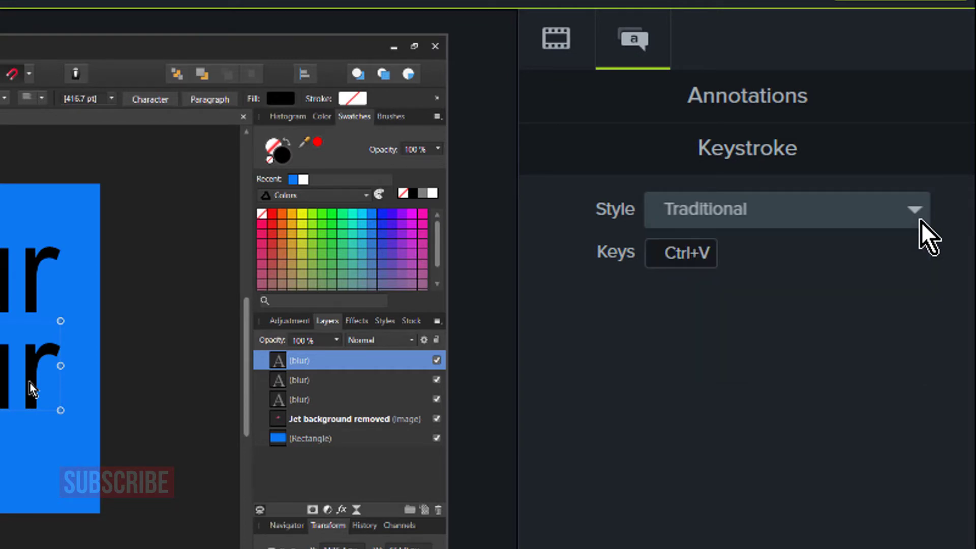
key("ctrl+g")
key("ctrl+v")
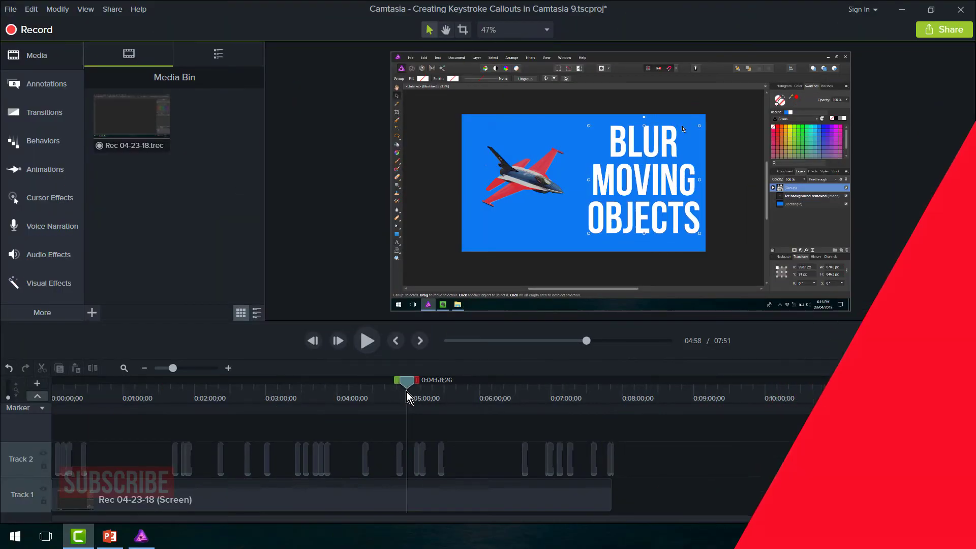
scroll(586, 519, "down", 2)
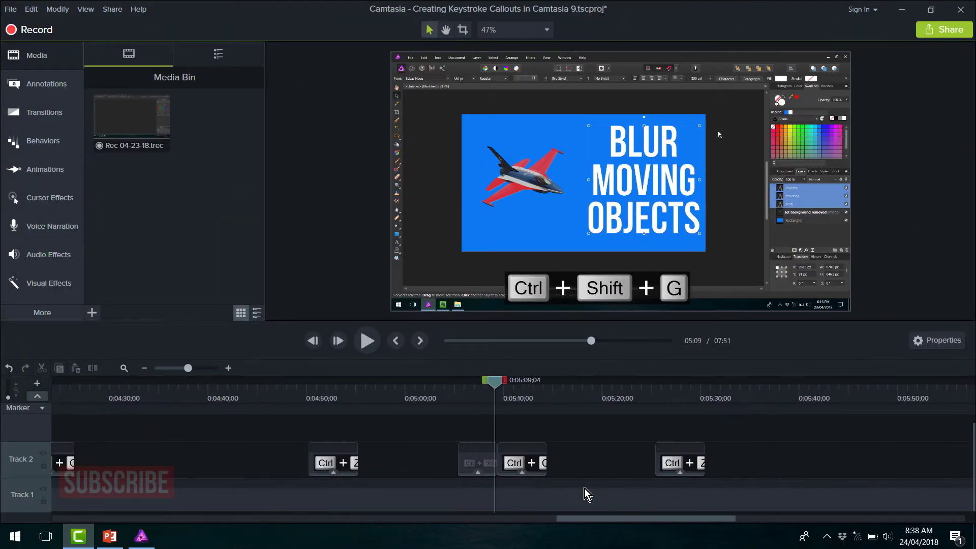
Step: Trim the Ctrl+Shift+G callout clip to a short duration and play it back
left_click(463, 379)
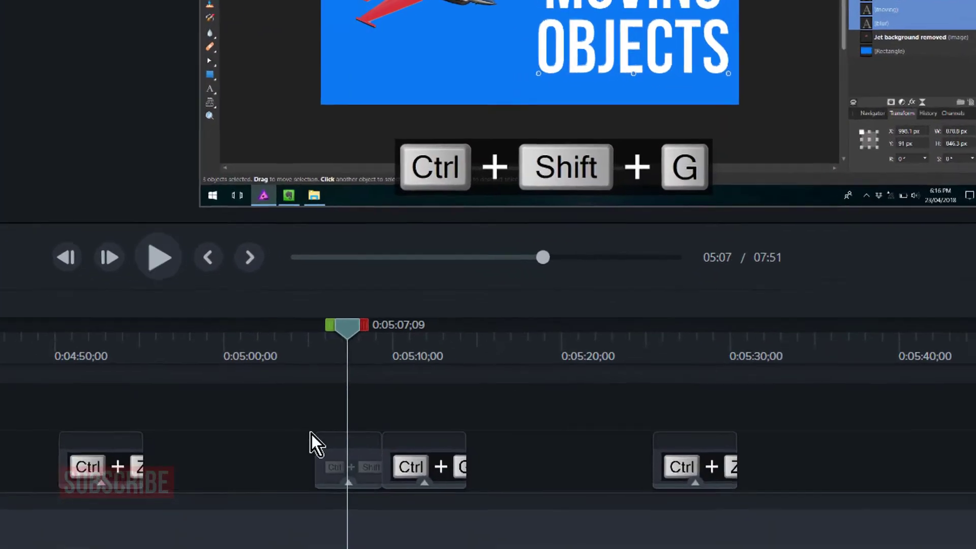
left_click(358, 461)
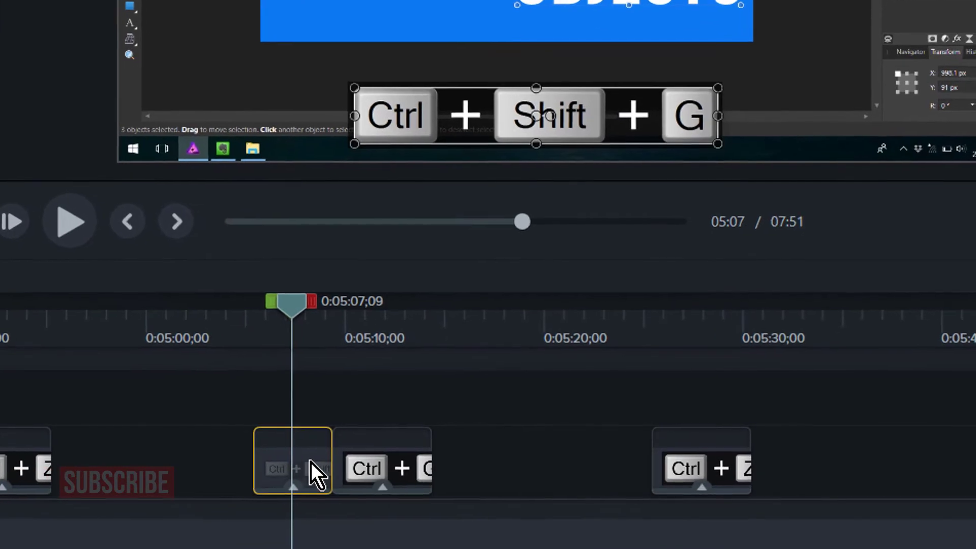
left_click_drag(381, 461, 348, 462)
left_click_drag(347, 325, 315, 325)
left_click(158, 257)
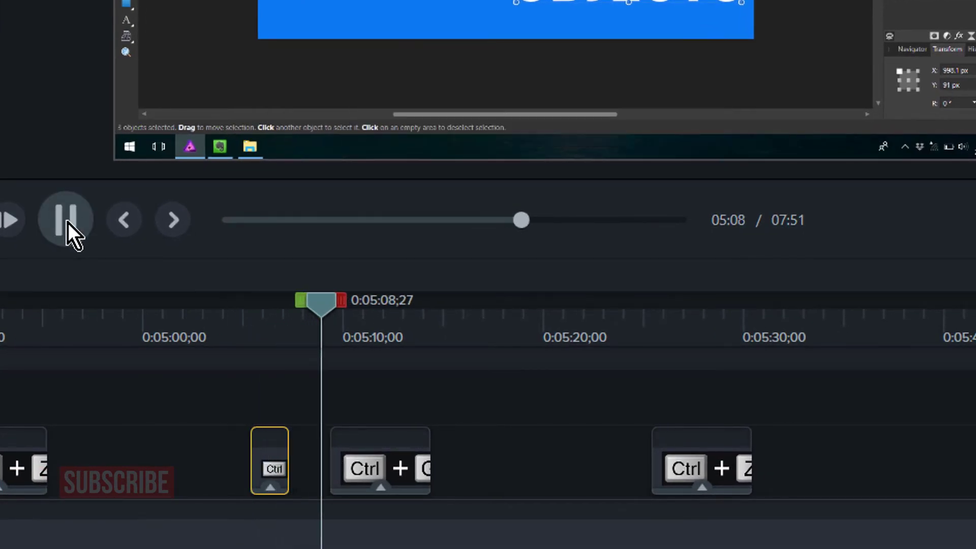
Step: Trim the Ctrl+G callout clip to a short duration
left_click(66, 221)
left_click_drag(428, 461, 374, 461)
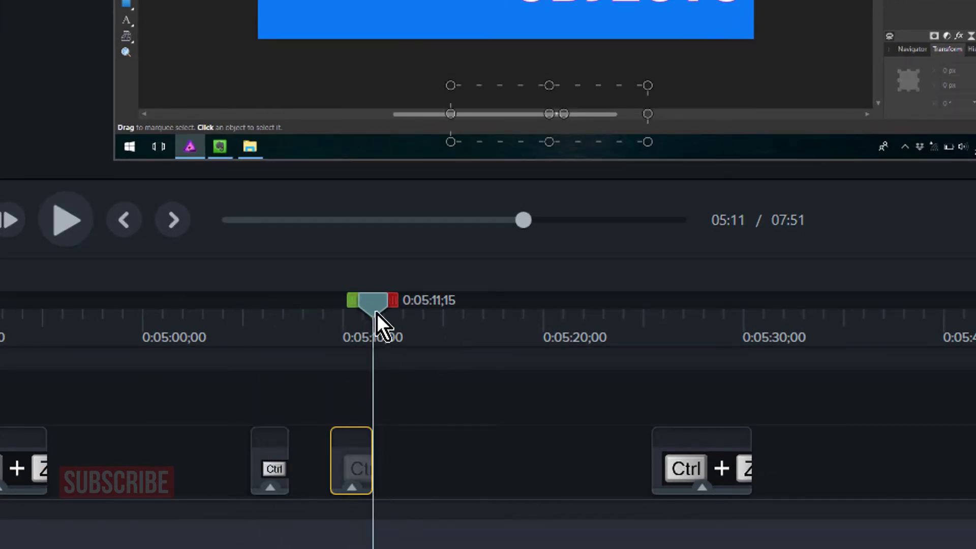
left_click_drag(377, 313, 229, 304)
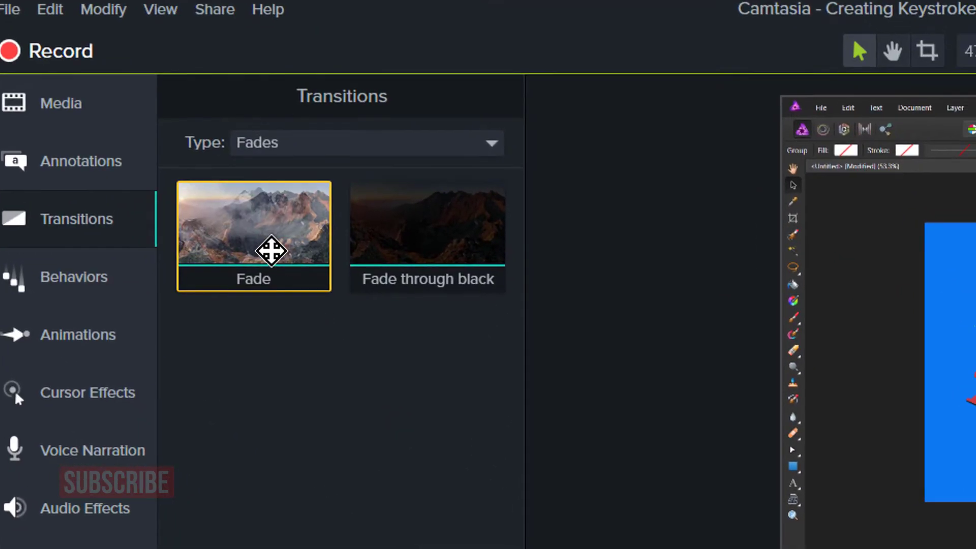
Step: Apply a Fade transition to the short callout clips and preview them
mouse_move(285, 260)
left_mouse_down()
mouse_move(287, 474)
mouse_move(297, 464)
left_mouse_up()
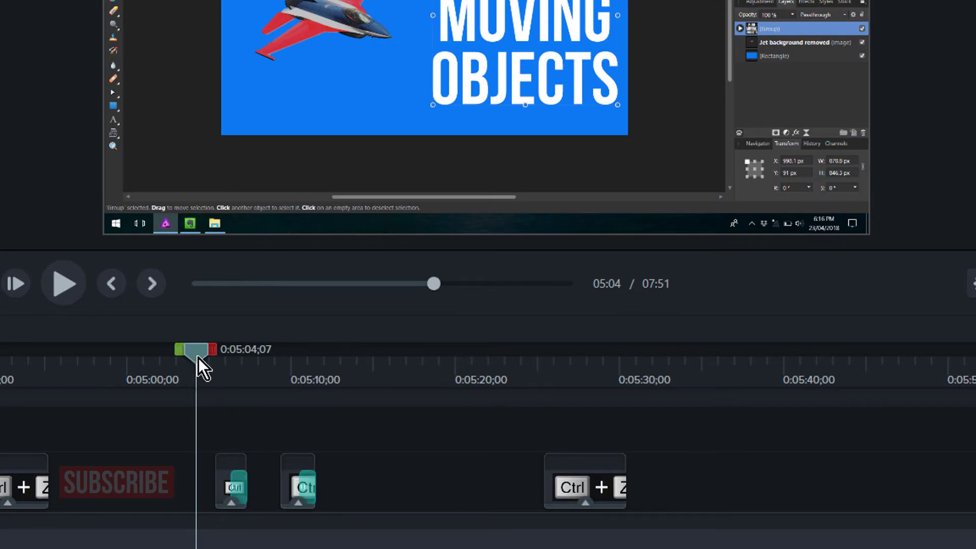
left_click_drag(198, 358, 211, 358)
left_click(53, 278)
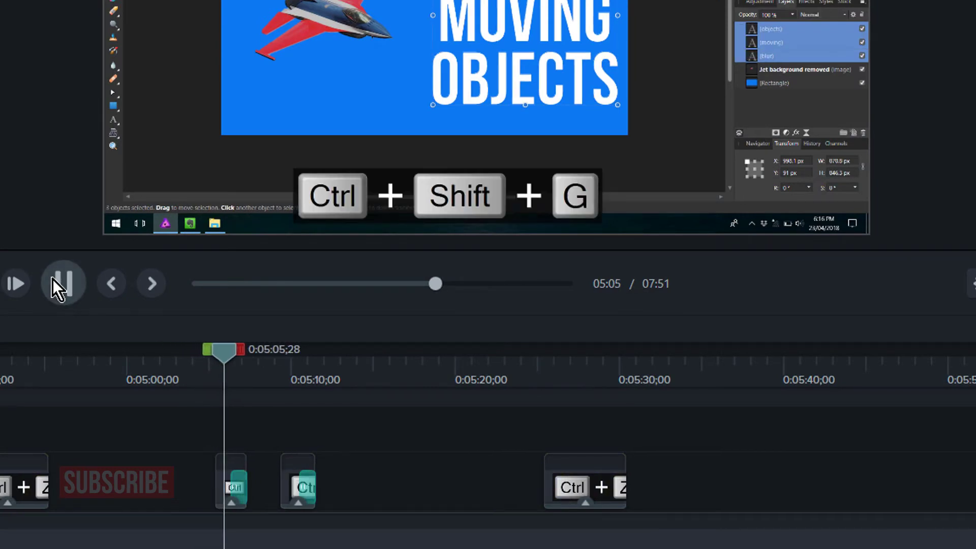